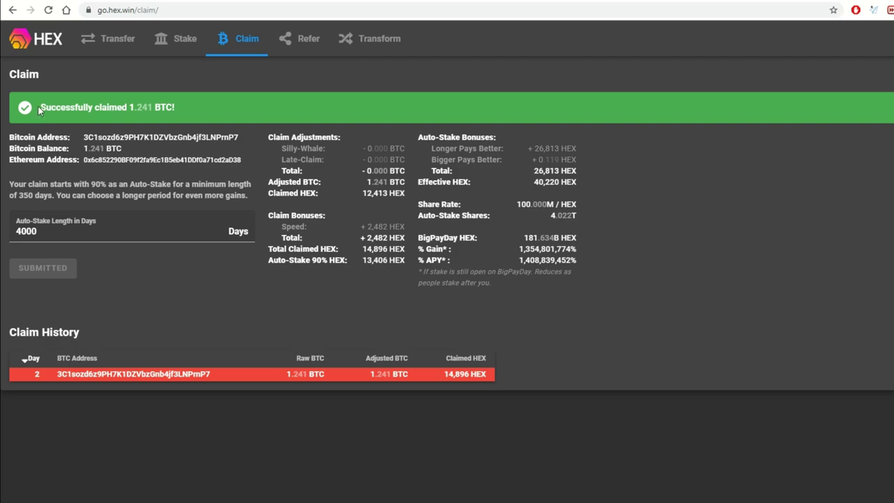
- Confirm the 1.241 BTC claim succeeded and copy the contract interaction's sender address from MetaMask
{"action": "left_click_drag", "start_coordinate": [41, 107], "coordinate": [181, 105]}
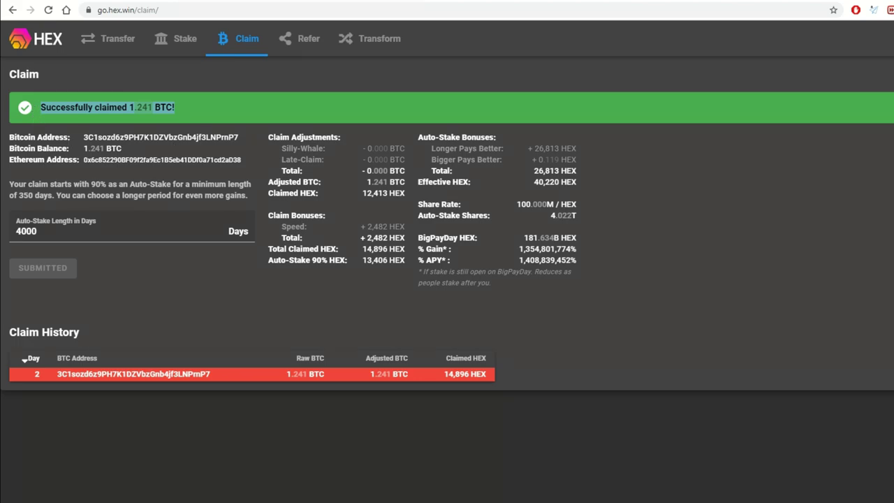
{"action": "left_click", "coordinate": [888, 9]}
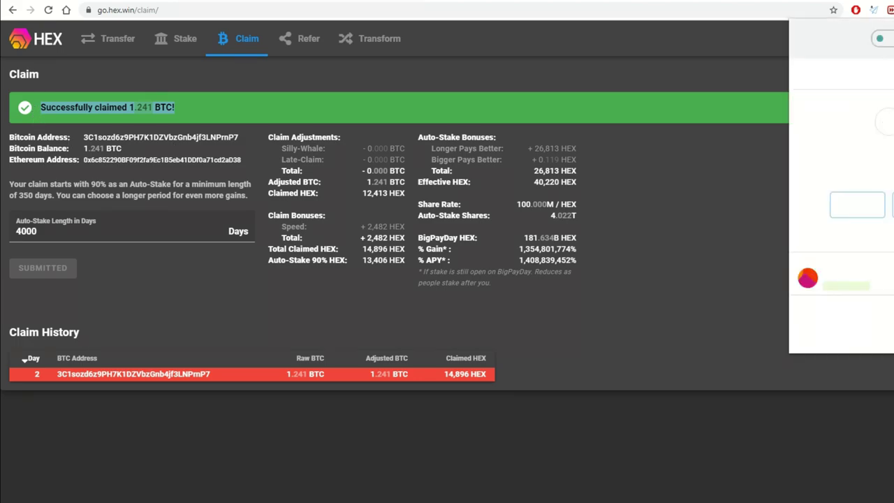
{"action": "left_click", "coordinate": [852, 285]}
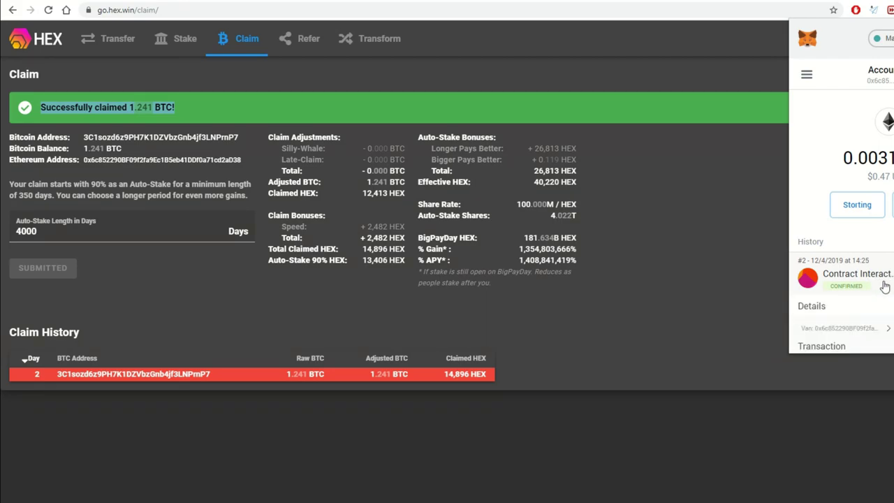
{"action": "scroll", "coordinate": [835, 279], "scroll_direction": "down", "scroll_amount": 1}
{"action": "left_click", "coordinate": [835, 280]}
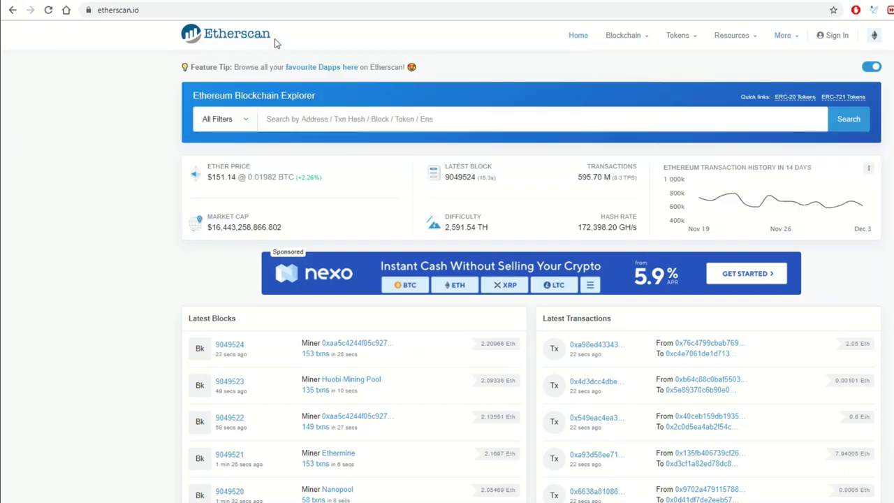
- Look up the copied wallet address on Etherscan and select its latest 0-Ether transaction
{"action": "key", "text": "ctrl+v"}
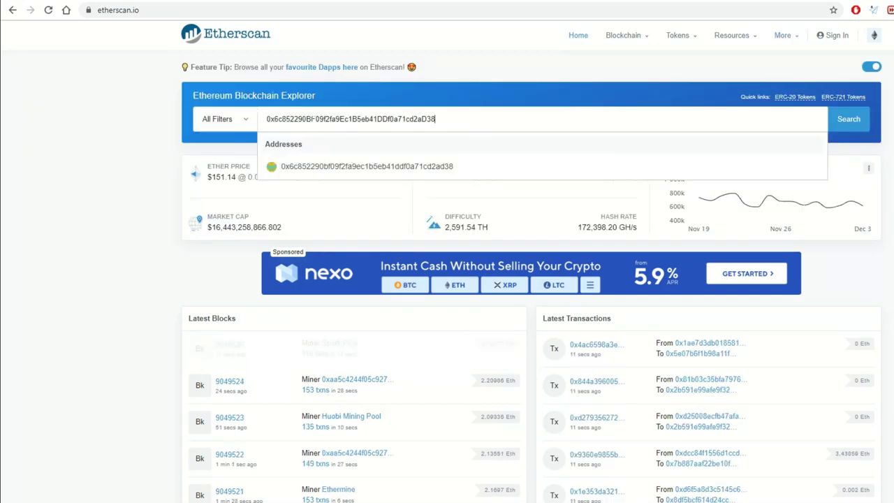
{"action": "key", "text": "Return"}
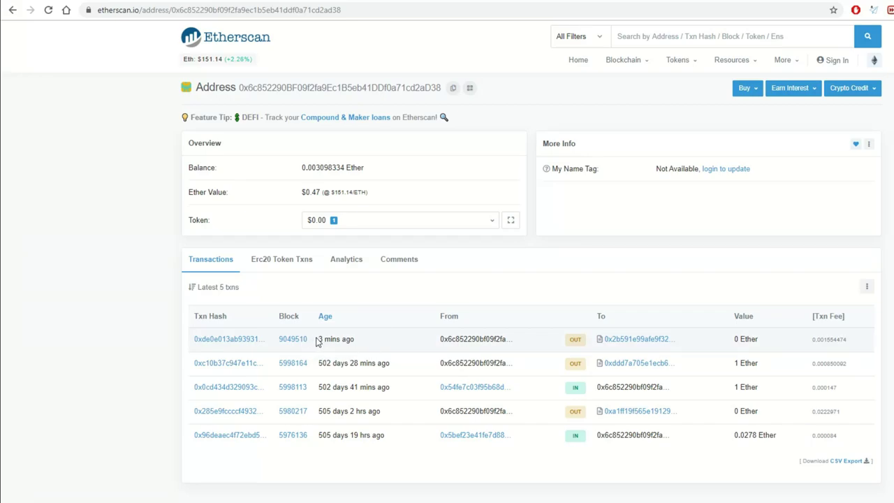
{"action": "left_click_drag", "start_coordinate": [315, 341], "coordinate": [858, 344]}
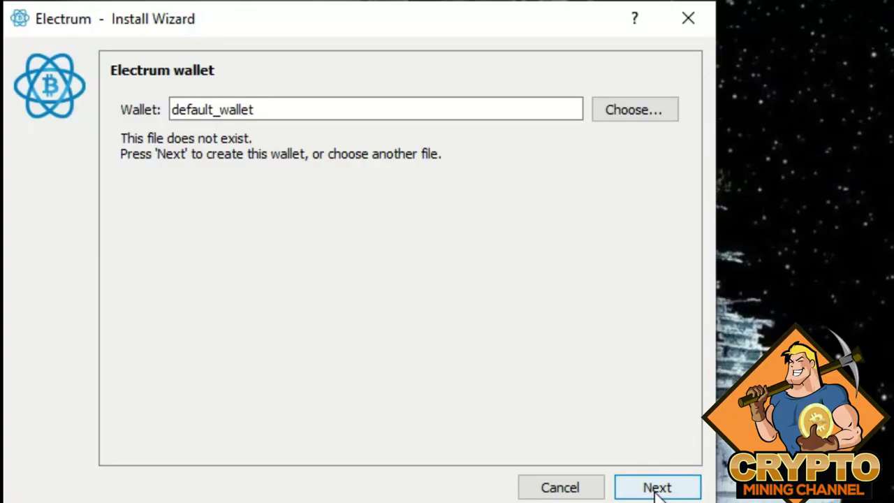
- Create the Electrum default_wallet as a standard Ledger hardware wallet with p2sh-segwit addresses
{"action": "left_click", "coordinate": [657, 488]}
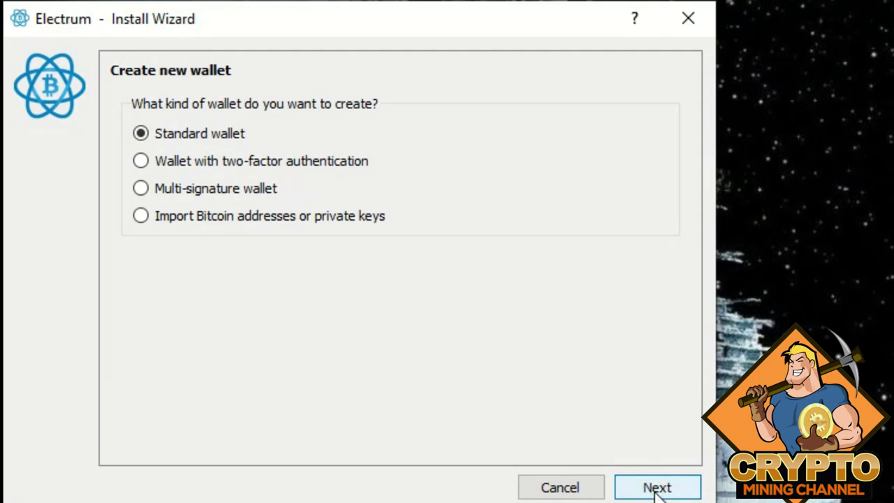
{"action": "left_click", "coordinate": [657, 488]}
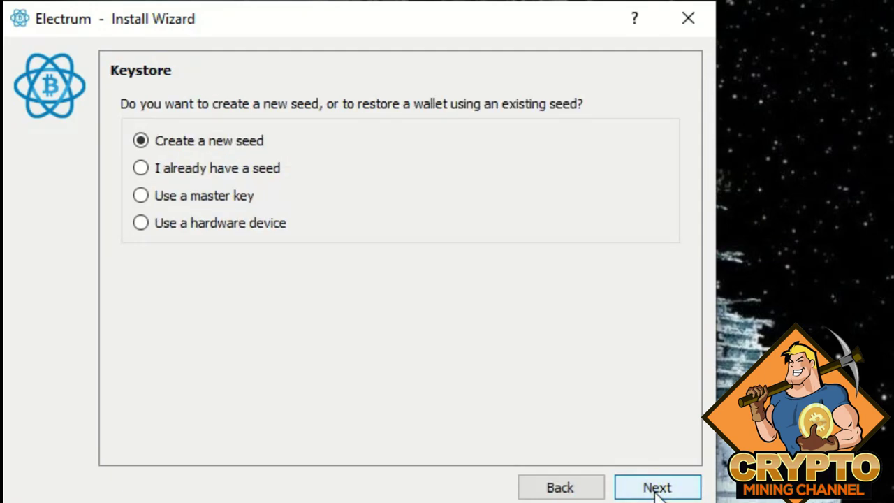
{"action": "left_click", "coordinate": [139, 222]}
{"action": "left_click", "coordinate": [655, 487]}
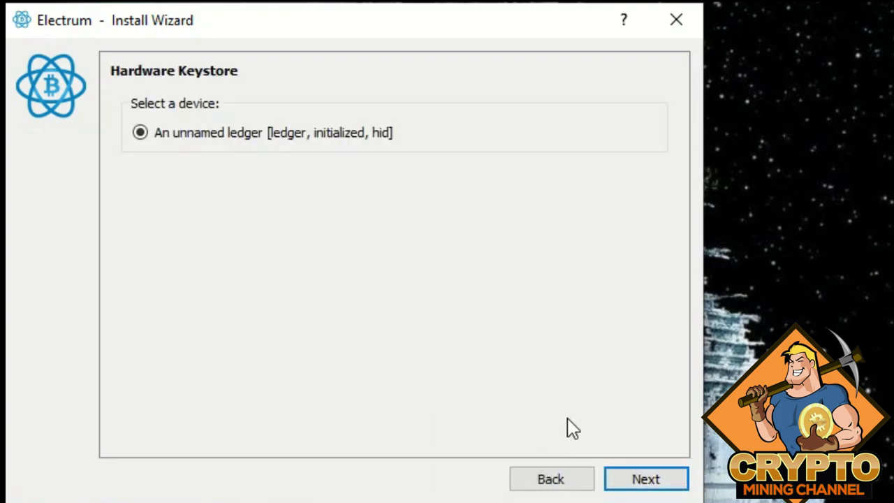
{"action": "left_click", "coordinate": [654, 483]}
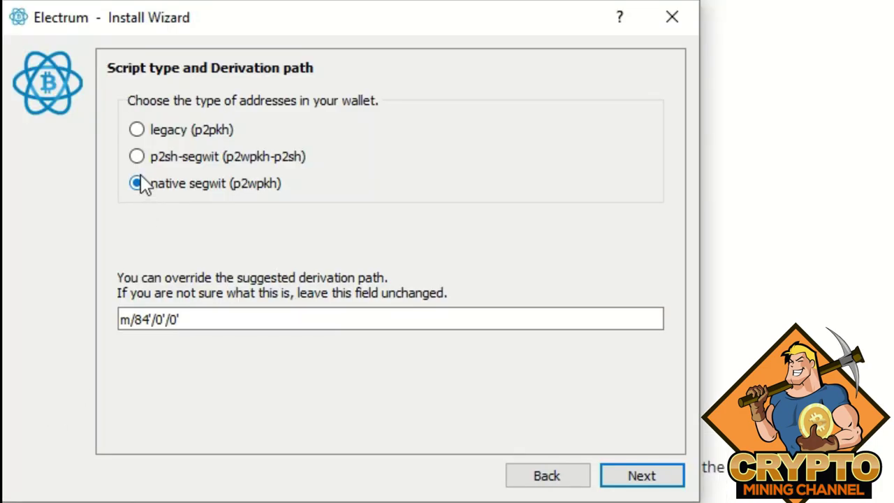
{"action": "left_click", "coordinate": [137, 157]}
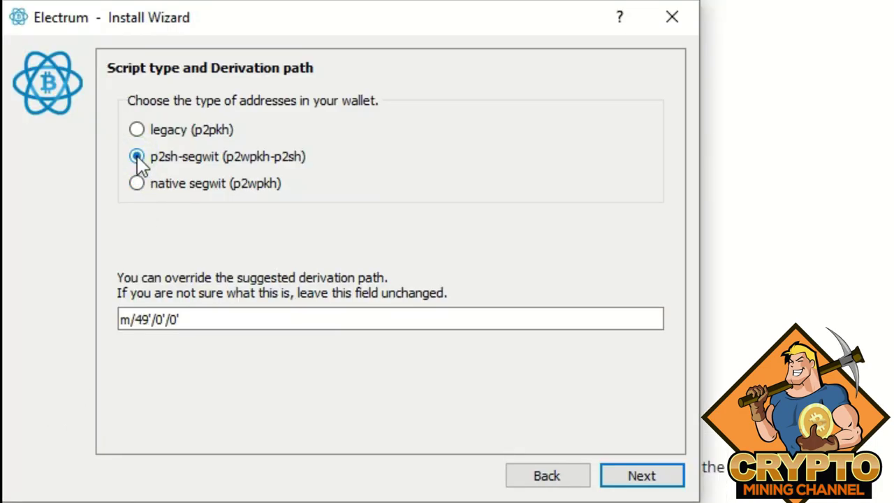
{"action": "left_click", "coordinate": [631, 478]}
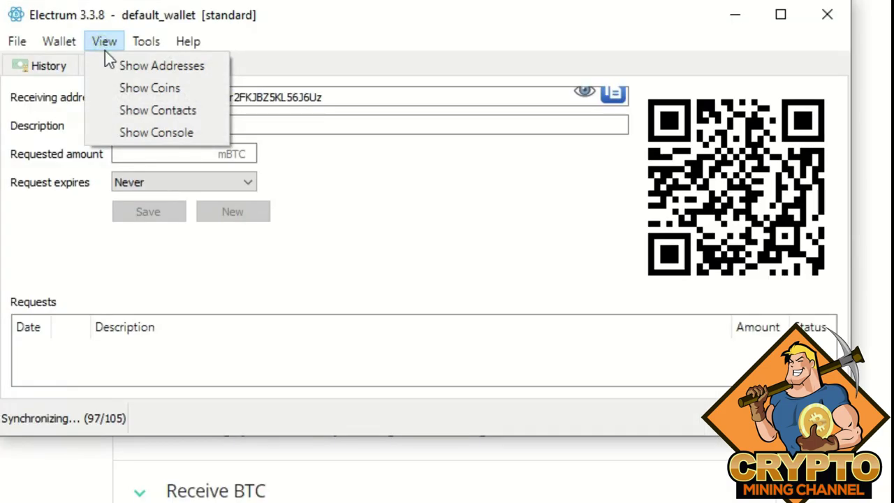
- Show Electrum's address list and copy the funded address holding 1241.36333 mBTC
{"action": "left_click", "coordinate": [118, 62]}
{"action": "left_click", "coordinate": [262, 65]}
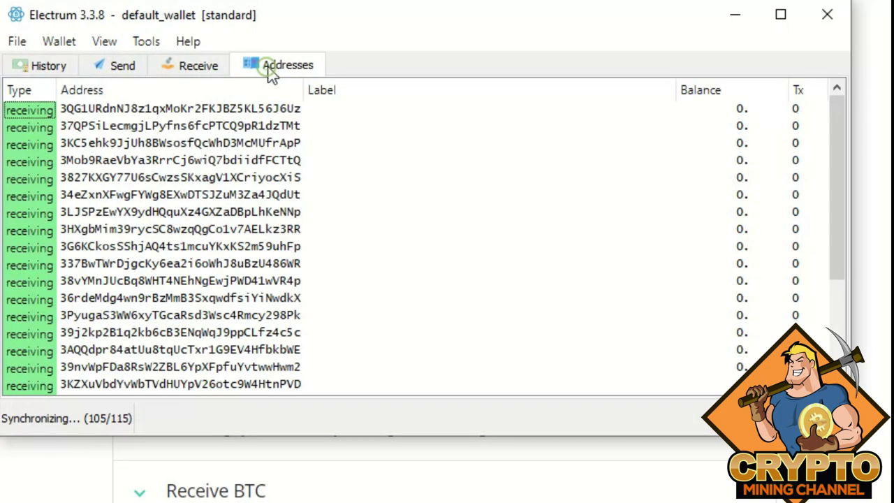
{"action": "scroll", "coordinate": [467, 184], "scroll_direction": "down", "scroll_amount": 2}
{"action": "scroll", "coordinate": [467, 183], "scroll_direction": "down", "scroll_amount": 2}
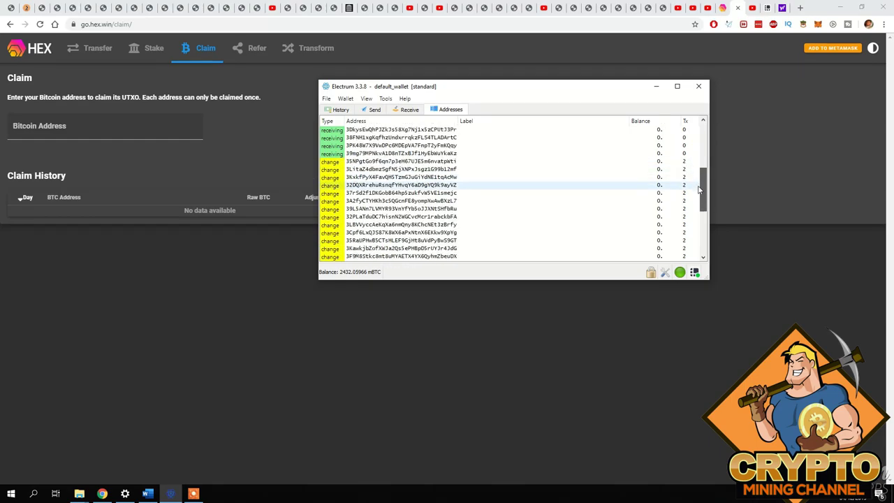
{"action": "scroll", "coordinate": [466, 184], "scroll_direction": "down", "scroll_amount": 1}
{"action": "scroll", "coordinate": [520, 187], "scroll_direction": "down", "scroll_amount": 4}
{"action": "scroll", "coordinate": [524, 188], "scroll_direction": "down", "scroll_amount": 1}
{"action": "scroll", "coordinate": [526, 192], "scroll_direction": "down", "scroll_amount": 1}
{"action": "right_click", "coordinate": [415, 208]}
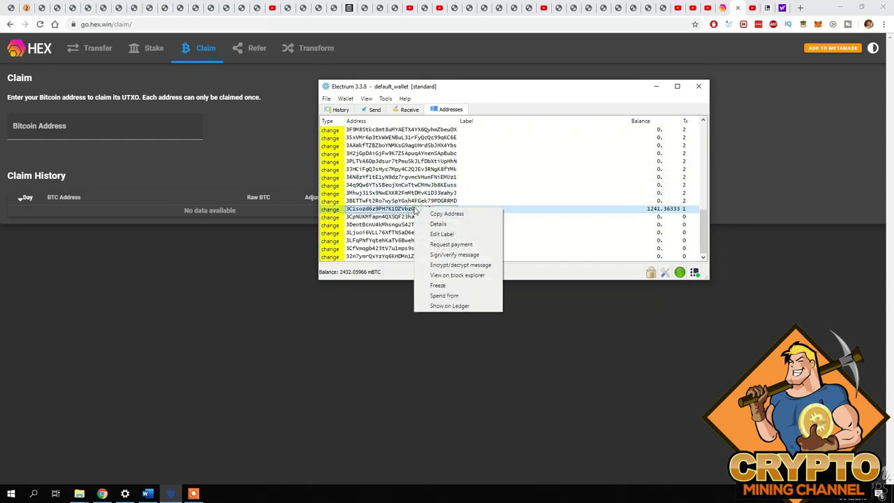
{"action": "left_click", "coordinate": [431, 212]}
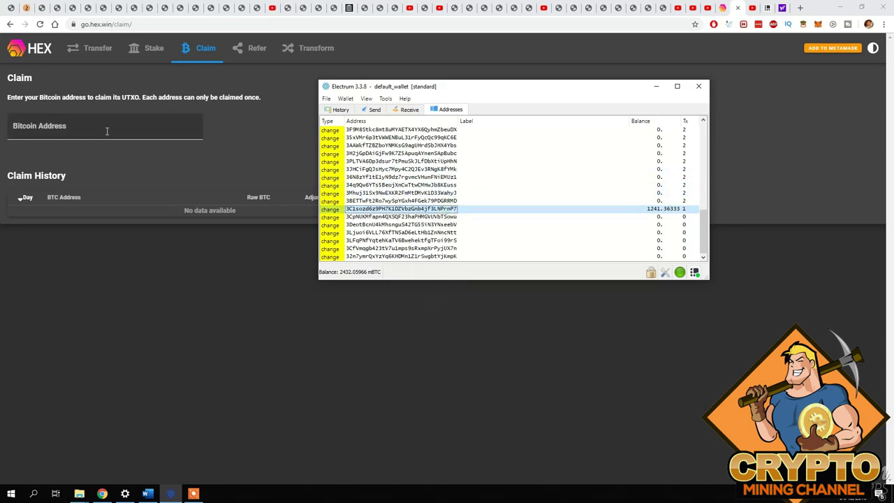
- Paste the funded Bitcoin address into HEX to claim 1.241 BTC, then open its Electrum options
{"action": "left_click", "coordinate": [82, 135]}
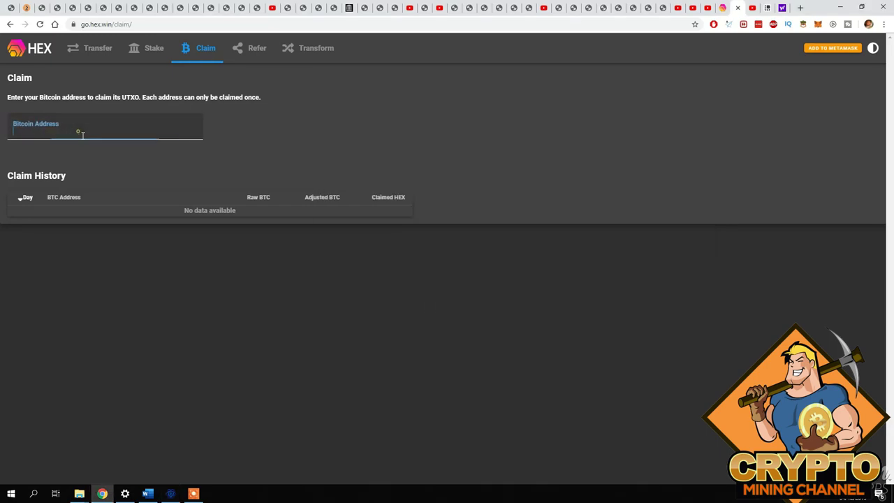
{"action": "key", "text": "ctrl+v"}
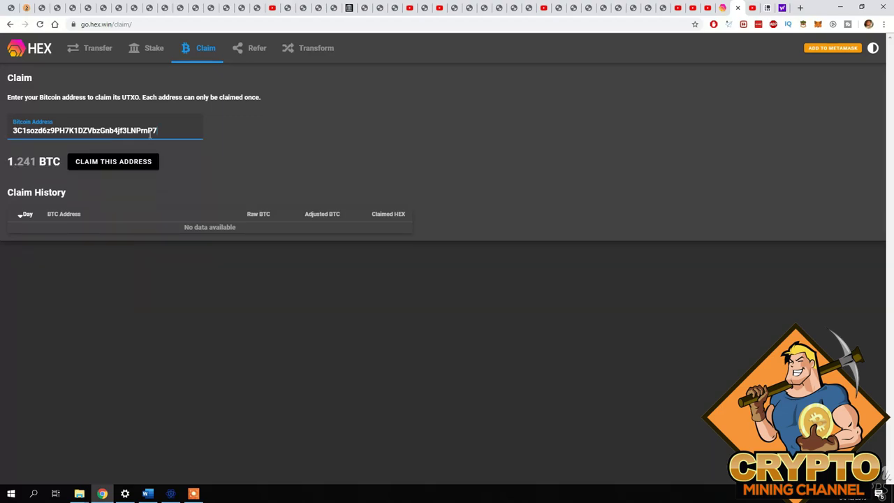
{"action": "left_click", "coordinate": [101, 168]}
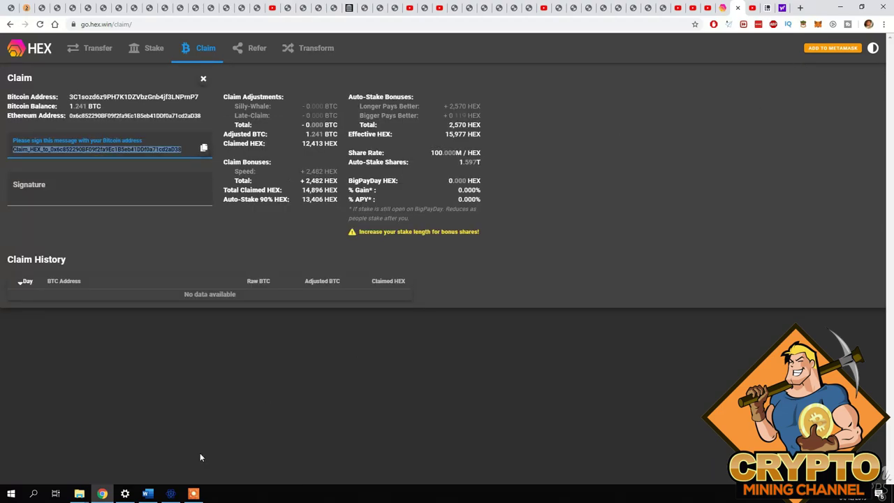
{"action": "left_click", "coordinate": [171, 493]}
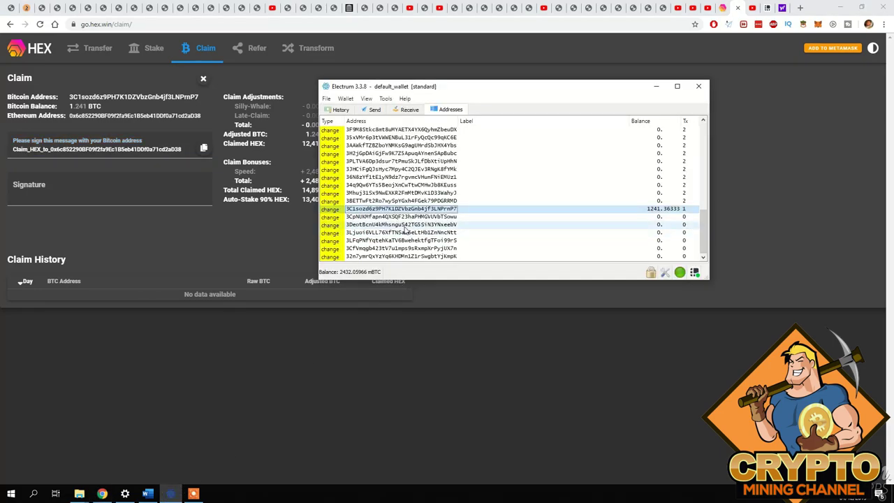
{"action": "right_click", "coordinate": [407, 209]}
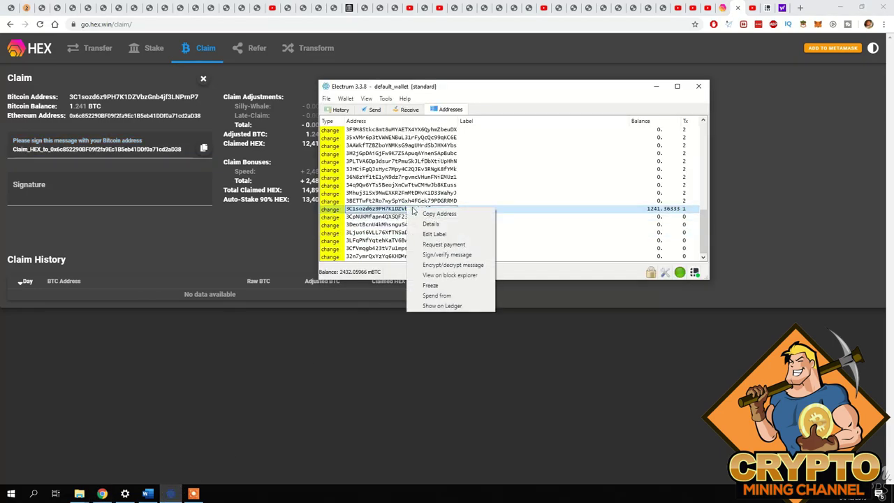
- Sign the HEX claim message in Electrum for the funded address using the Ledger
{"action": "left_click", "coordinate": [440, 255]}
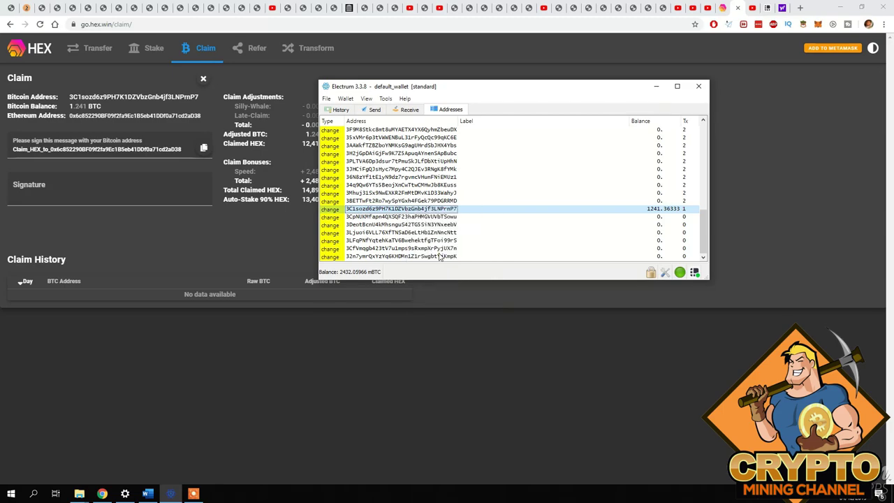
{"action": "left_click", "coordinate": [203, 148]}
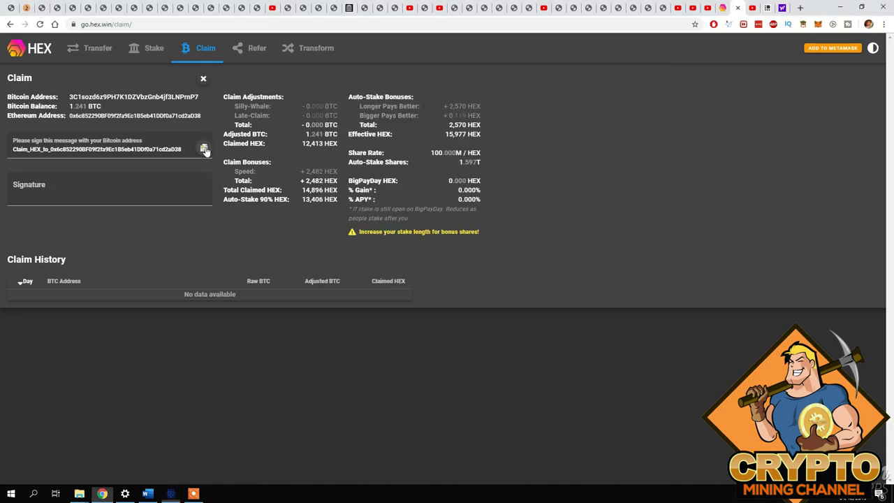
{"action": "left_click", "coordinate": [171, 495]}
{"action": "key", "text": "ctrl+v"}
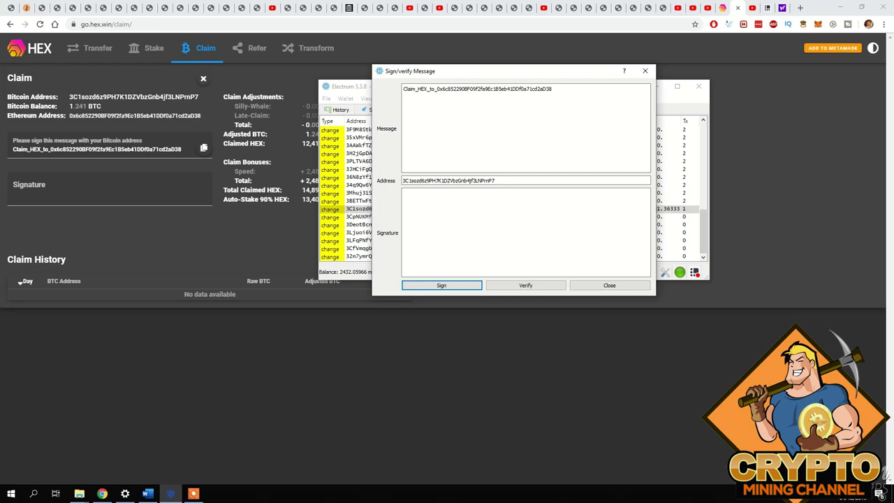
{"action": "left_click", "coordinate": [441, 285]}
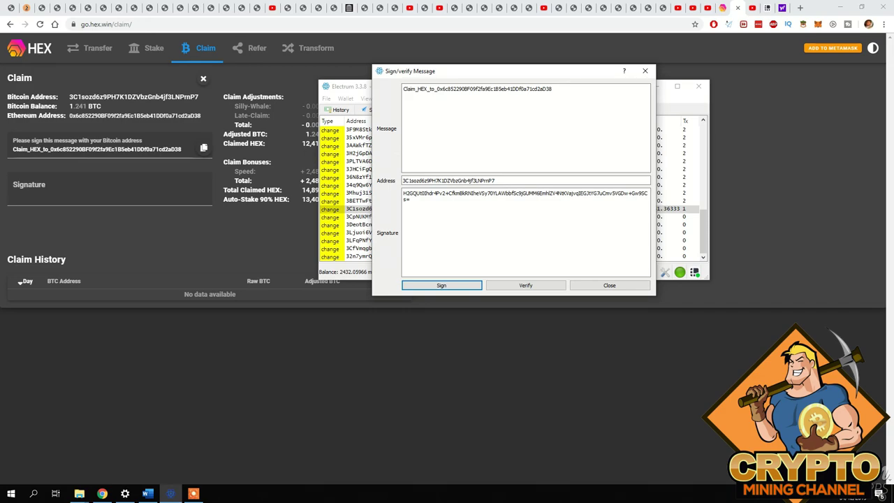
- Select and copy the full resulting signature
{"action": "double_click", "coordinate": [513, 193]}
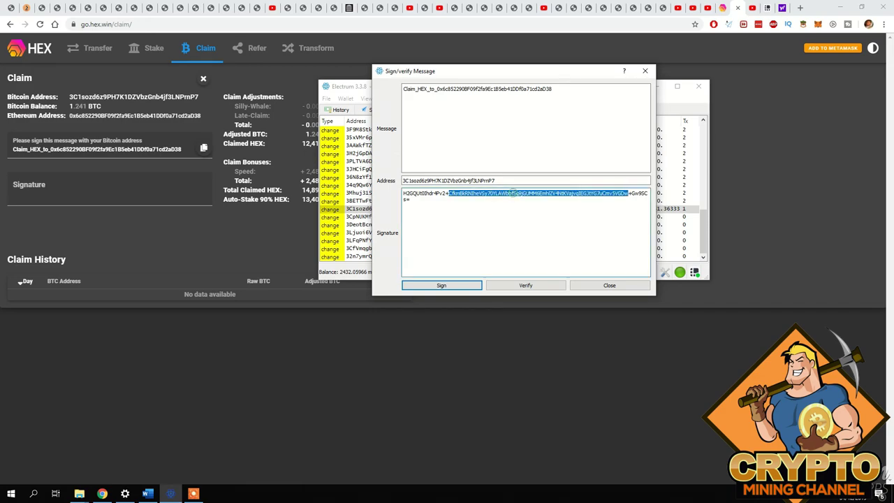
{"action": "triple_click", "coordinate": [513, 193]}
{"action": "right_click", "coordinate": [514, 195]}
{"action": "left_click", "coordinate": [533, 231]}
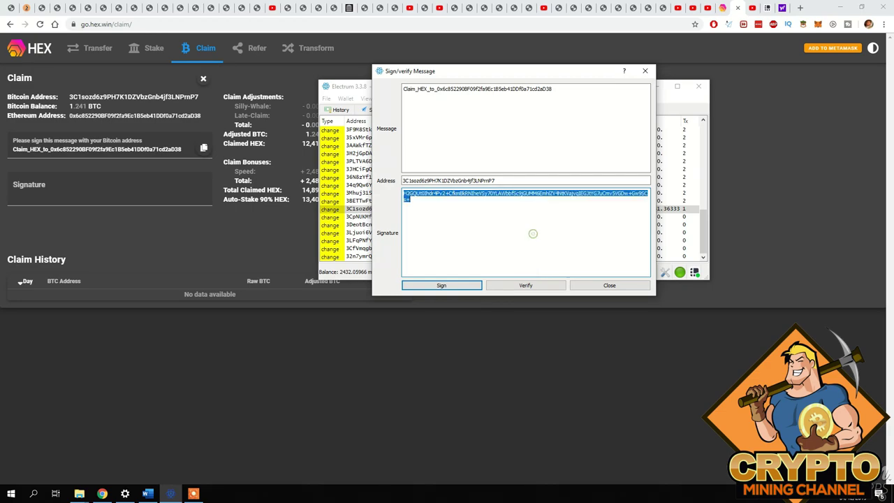
- Paste the Bitcoin signature into the claim form and set the auto-stake length to 4000 days
{"action": "left_click", "coordinate": [31, 199]}
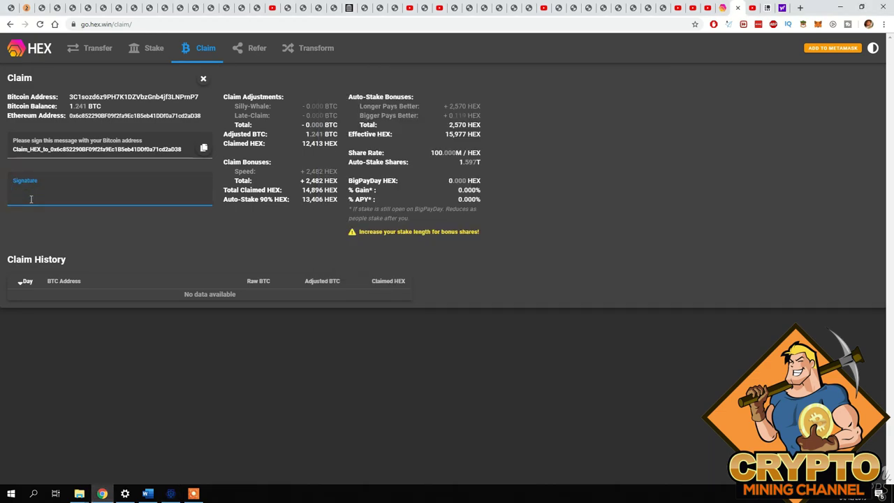
{"action": "key", "text": "ctrl+v"}
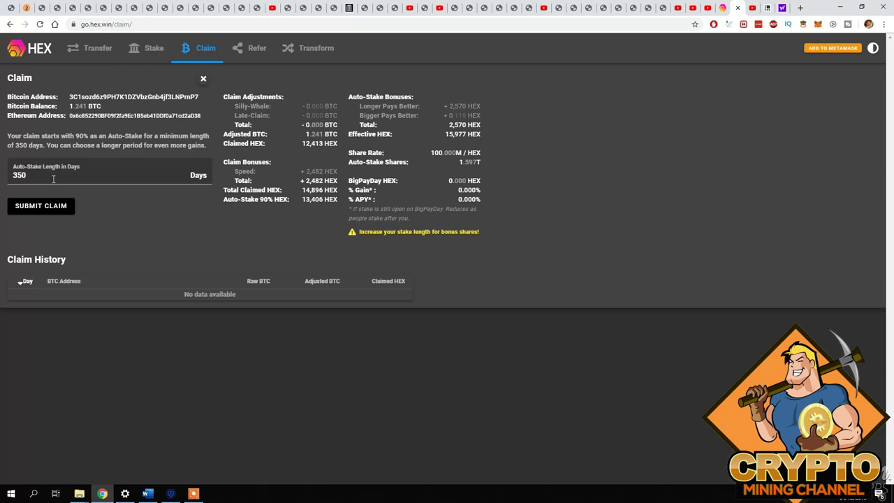
{"action": "left_click", "coordinate": [46, 176]}
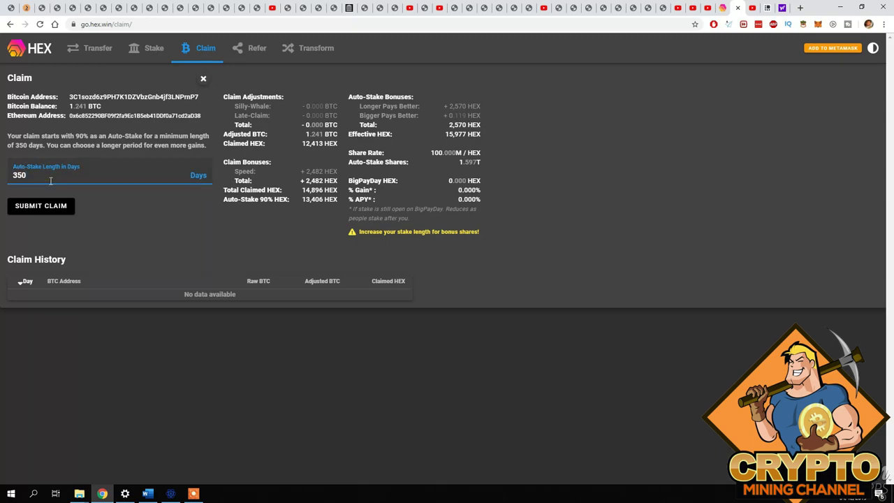
{"action": "key", "text": "BackSpace"}
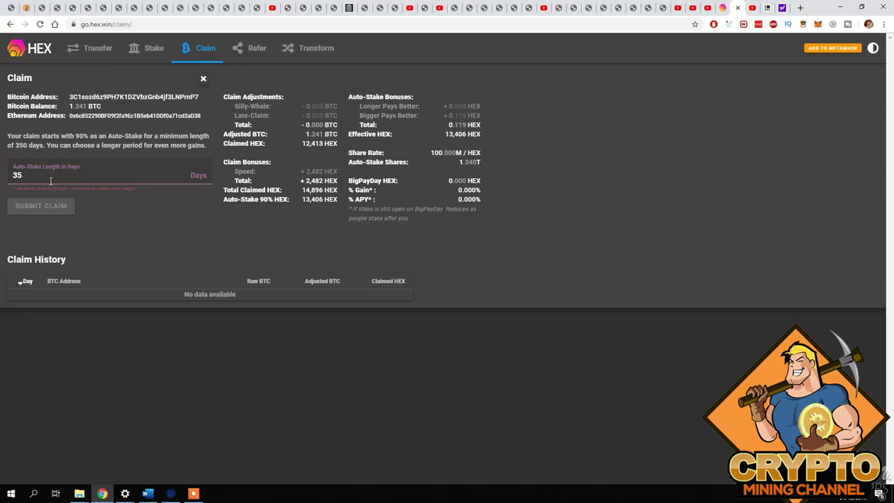
{"action": "key", "text": "BackSpace"}
{"action": "key", "text": "BackSpace"}
{"action": "type", "text": "2500"}
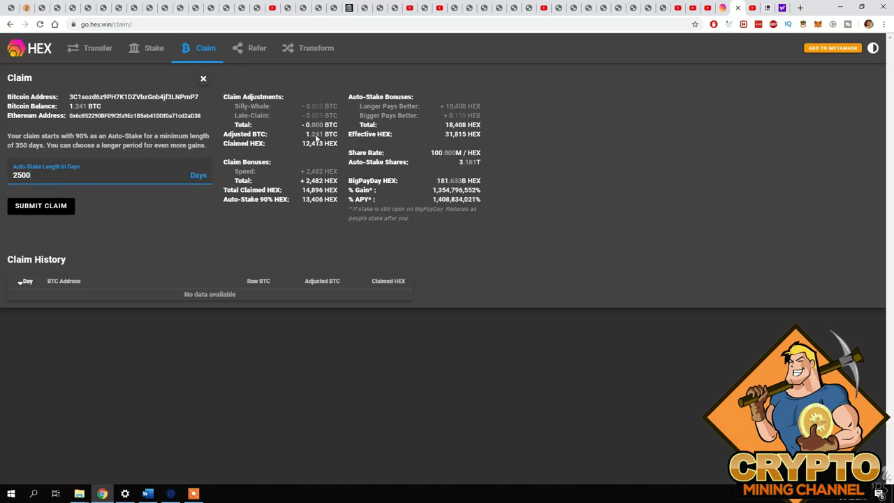
{"action": "double_click", "coordinate": [15, 178]}
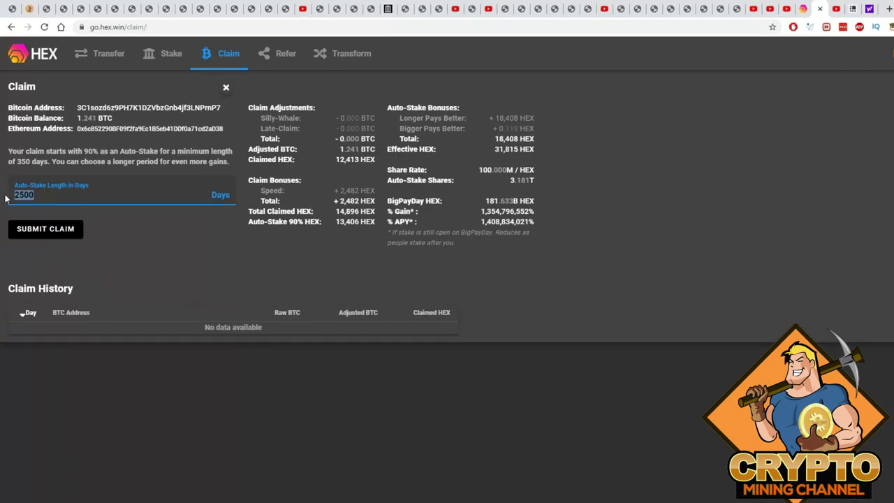
{"action": "type", "text": "3000"}
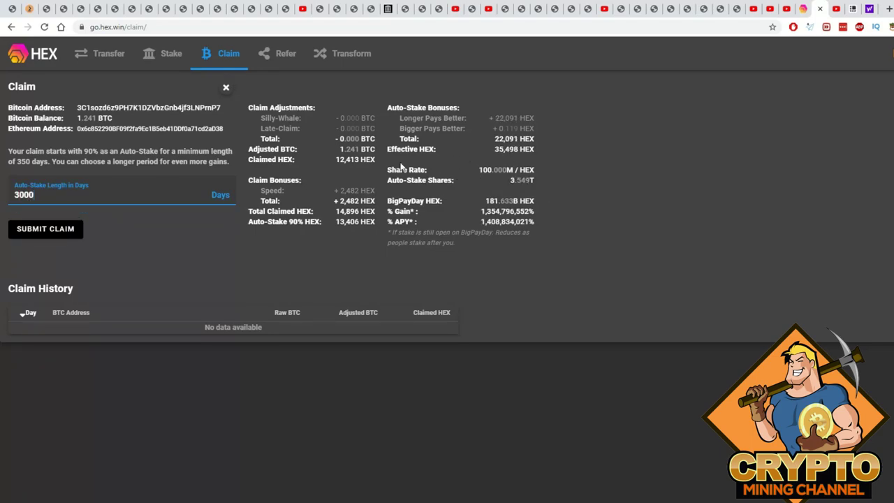
{"action": "key", "text": "BackSpace"}
{"action": "key", "text": "BackSpace"}
{"action": "key", "text": "BackSpace"}
{"action": "type", "text": "1"}
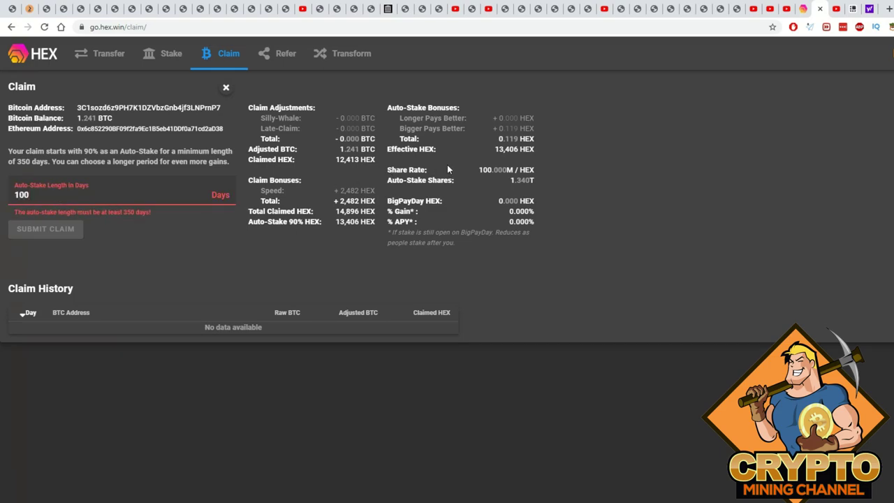
{"action": "key", "text": "BackSpace"}
{"action": "key", "text": "BackSpace"}
{"action": "type", "text": "400"}
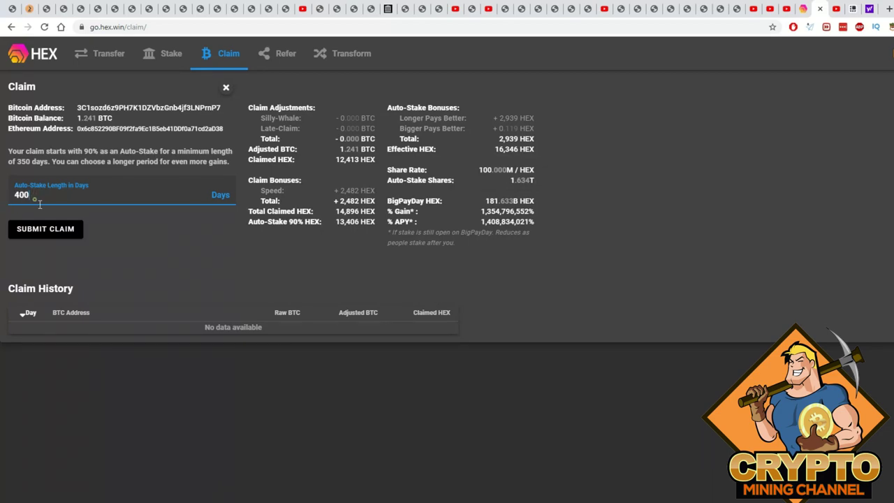
{"action": "type", "text": "0"}
- Submit the 1.241 BTC claim with a 4000-day auto-stake and confirm it in MetaMask
{"action": "left_click", "coordinate": [49, 232]}
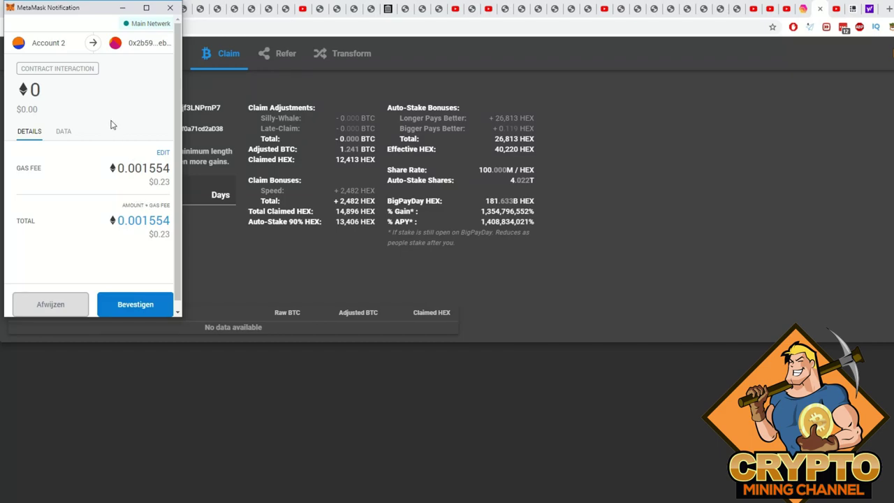
{"action": "left_click", "coordinate": [137, 308]}
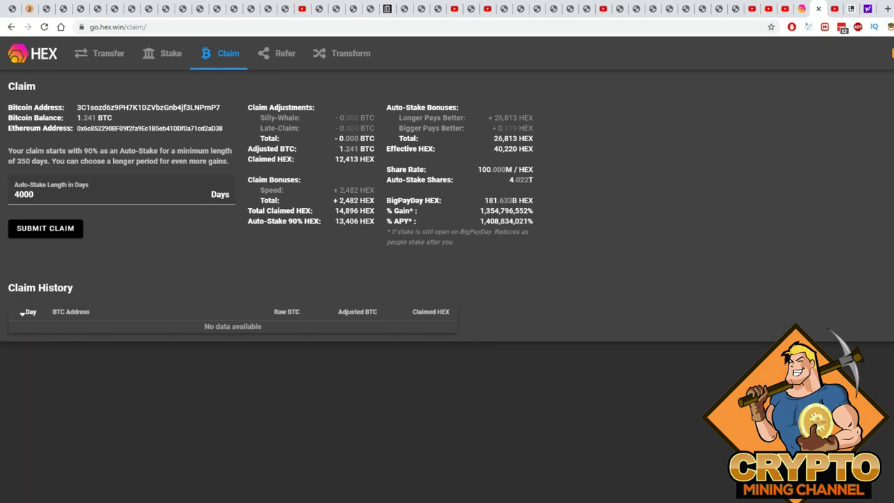
{"action": "left_click", "coordinate": [890, 26]}
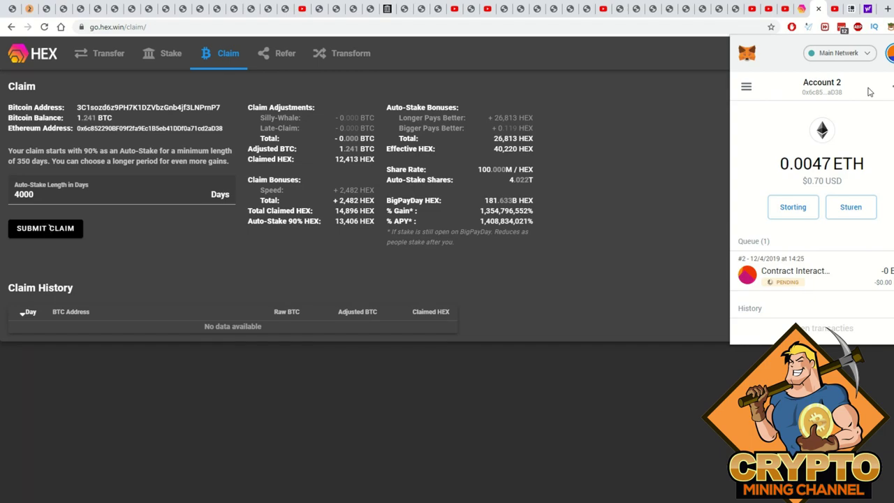
{"action": "left_click", "coordinate": [837, 277]}
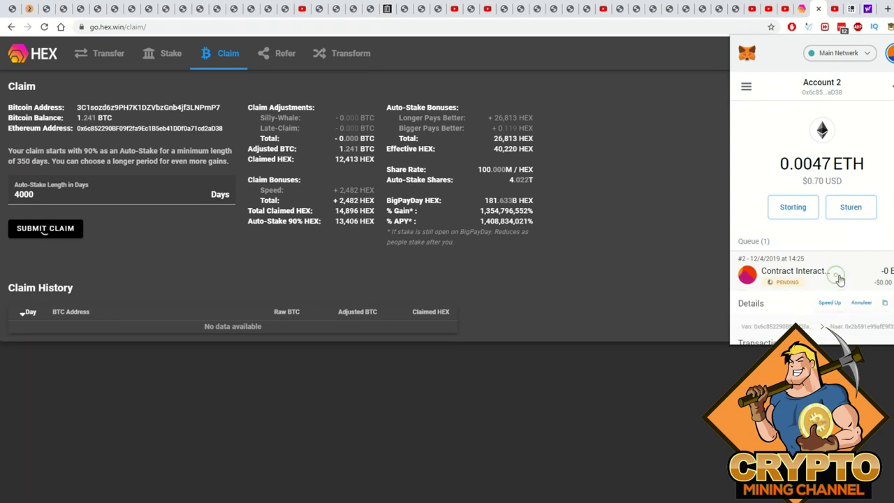
{"action": "left_click", "coordinate": [822, 10]}
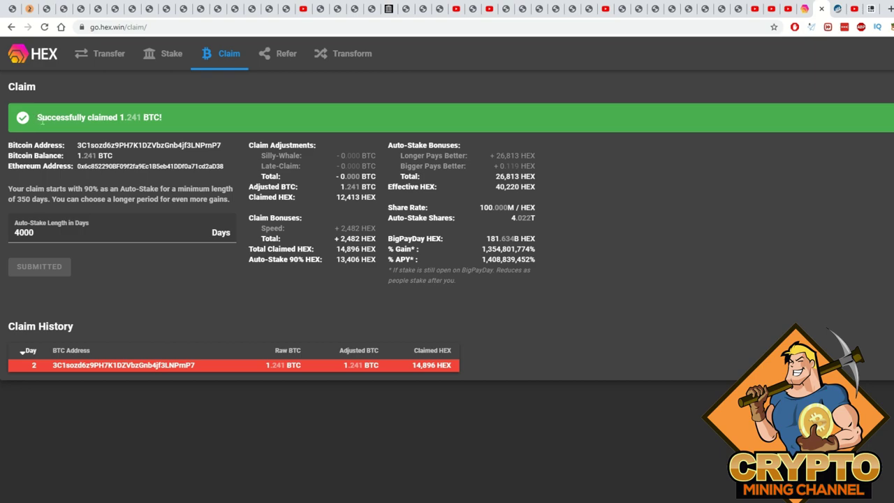
- Verify HEX reports the claim succeeded and MetaMask shows the transaction confirmed
{"action": "left_click_drag", "start_coordinate": [38, 118], "coordinate": [165, 116]}
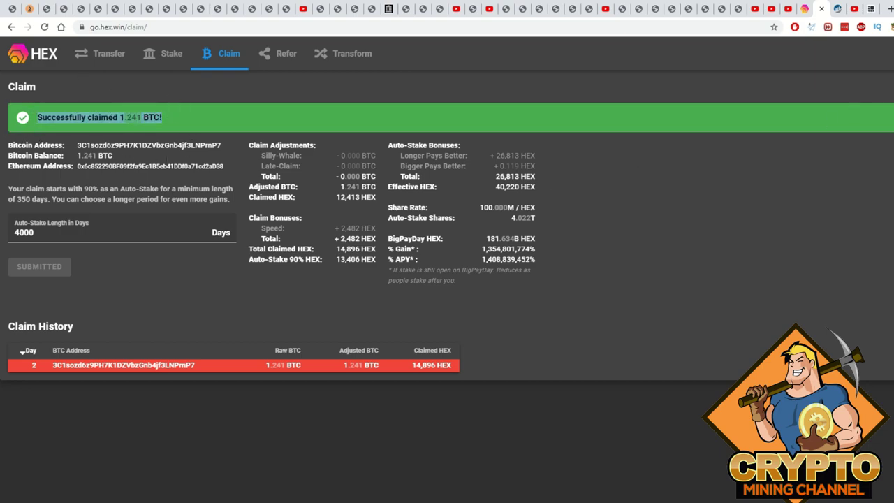
{"action": "left_click", "coordinate": [891, 26]}
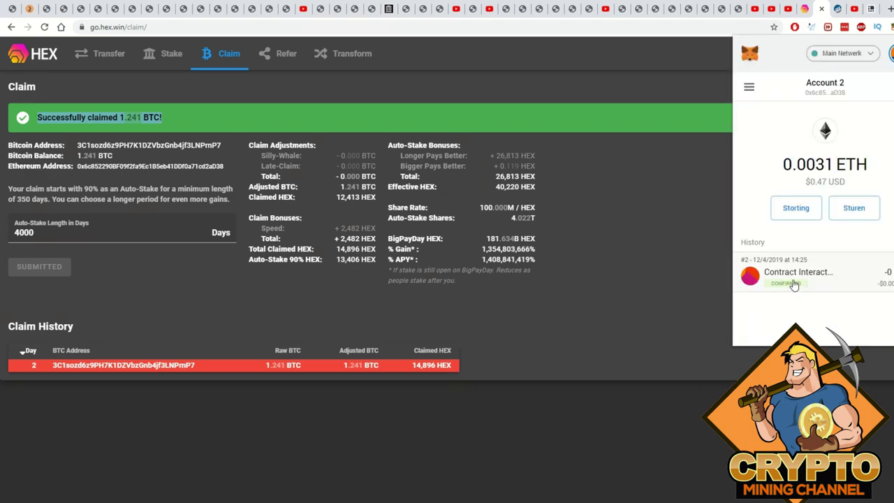
{"action": "left_click", "coordinate": [812, 280]}
{"action": "scroll", "coordinate": [817, 283], "scroll_direction": "down", "scroll_amount": 2}
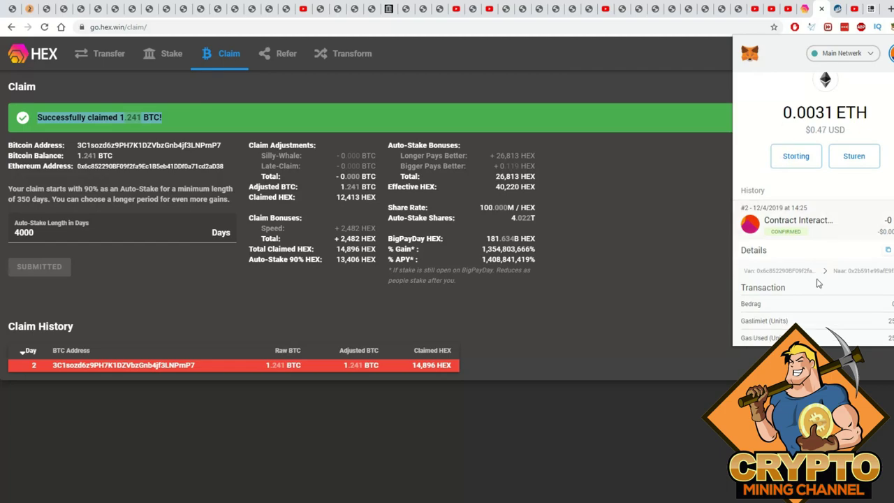
- Search the wallet address on Etherscan and check its 0-Ether claim transaction from 3 mins ago
{"action": "left_click", "coordinate": [838, 8]}
{"action": "mouse_move", "coordinate": [726, 50]}
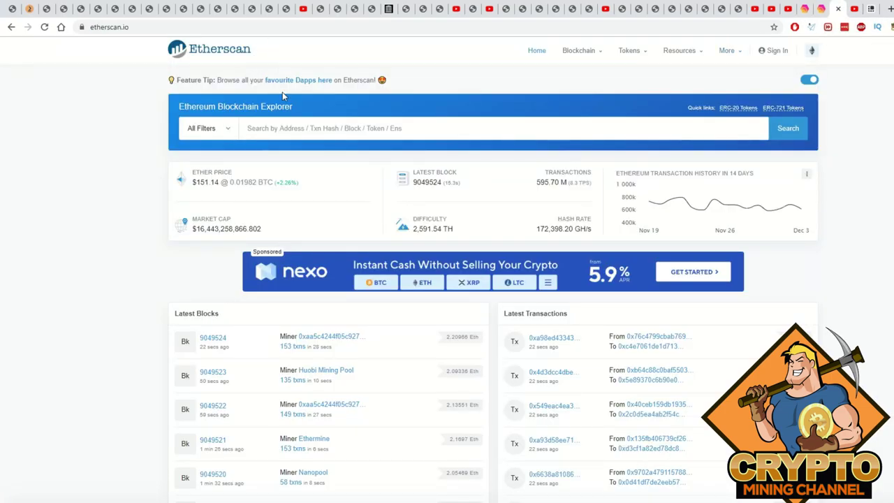
{"action": "key", "text": "ctrl+v"}
{"action": "key", "text": "Return"}
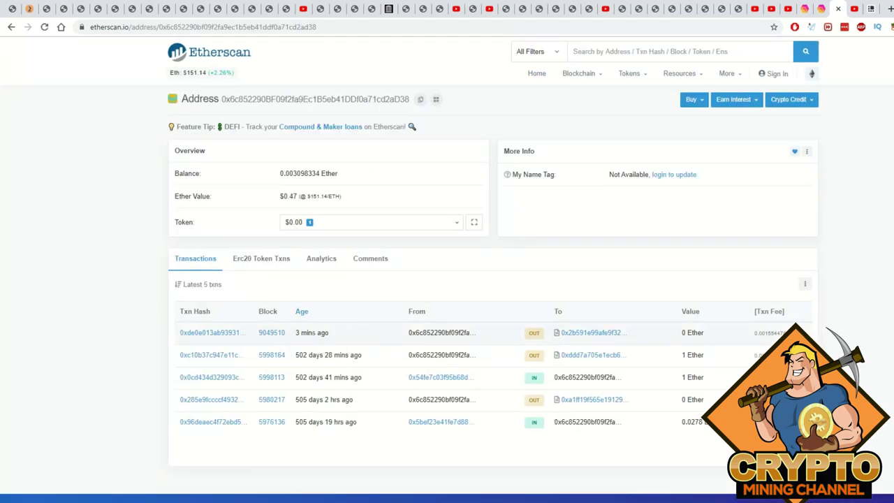
{"action": "left_click_drag", "start_coordinate": [293, 333], "coordinate": [786, 333]}
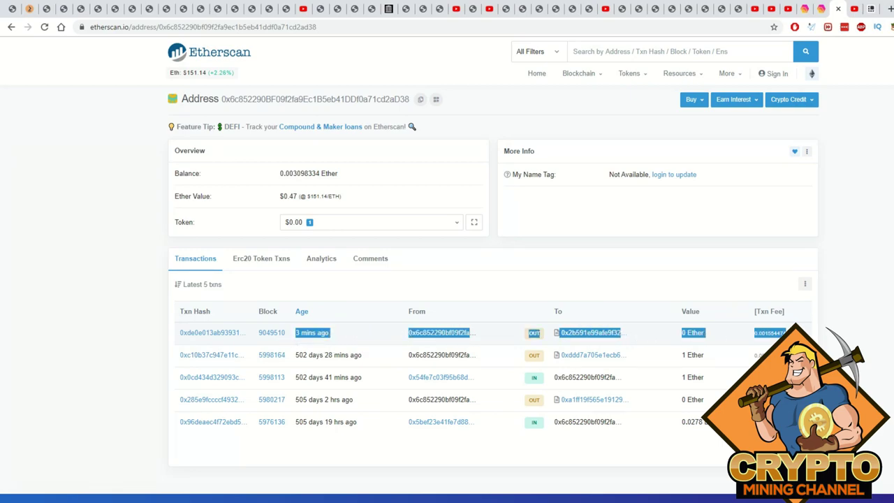
{"action": "left_click", "coordinate": [489, 305]}
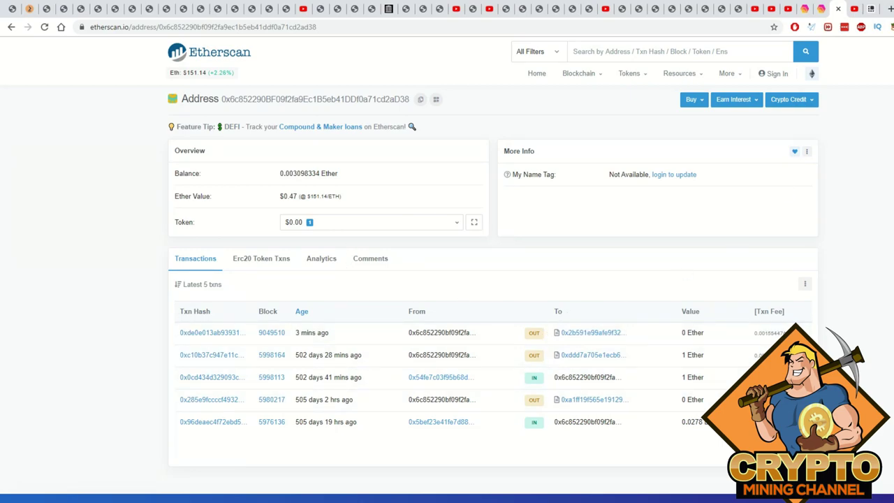
- Fill in a new HEX stake of 1489 HEX for 365 days
{"action": "left_click", "coordinate": [821, 9]}
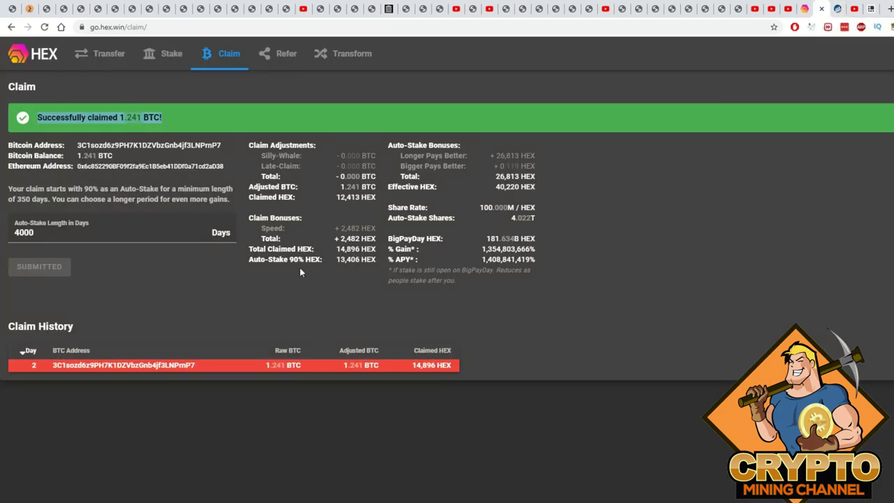
{"action": "left_click", "coordinate": [168, 55]}
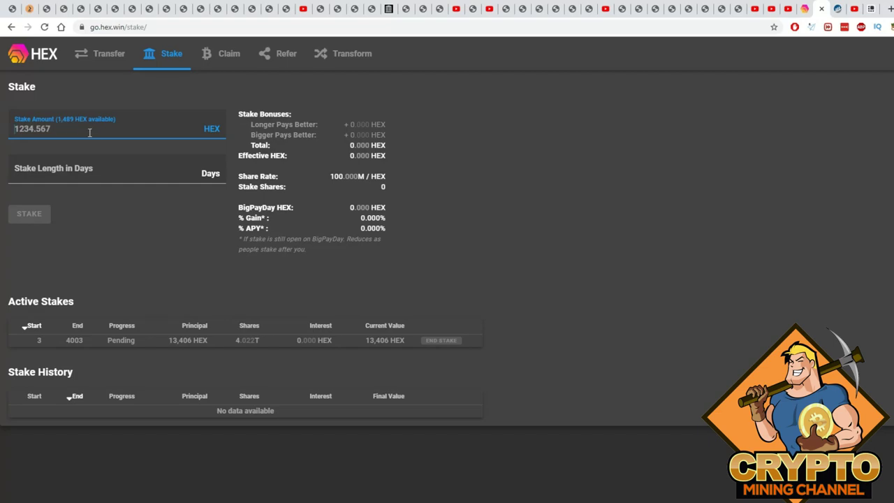
{"action": "type", "text": "1489"}
{"action": "left_click", "coordinate": [94, 184]}
{"action": "type", "text": "365"}
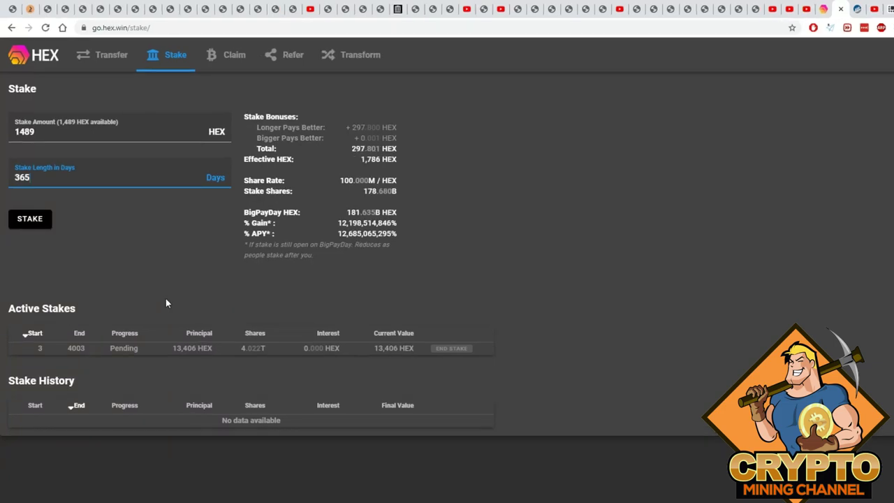
- Submit and confirm the 1489 HEX 365-day stake, then view the pending transaction in MetaMask
{"action": "left_click", "coordinate": [48, 225]}
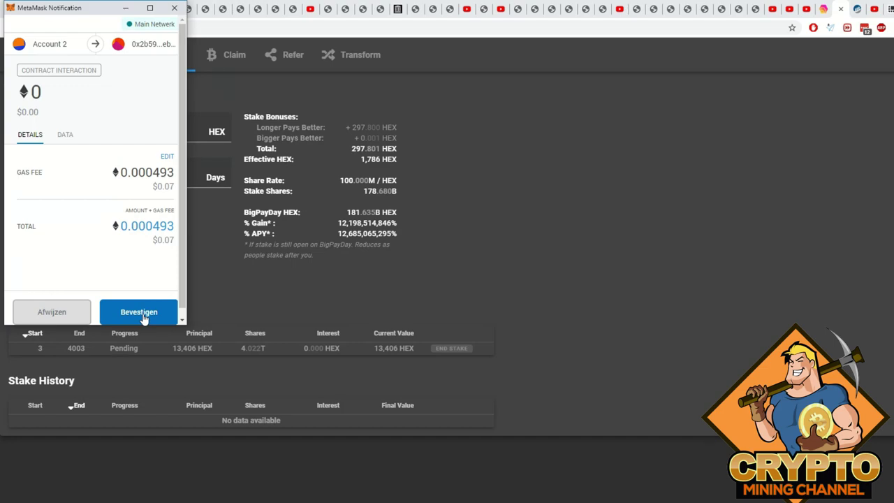
{"action": "left_click", "coordinate": [143, 315]}
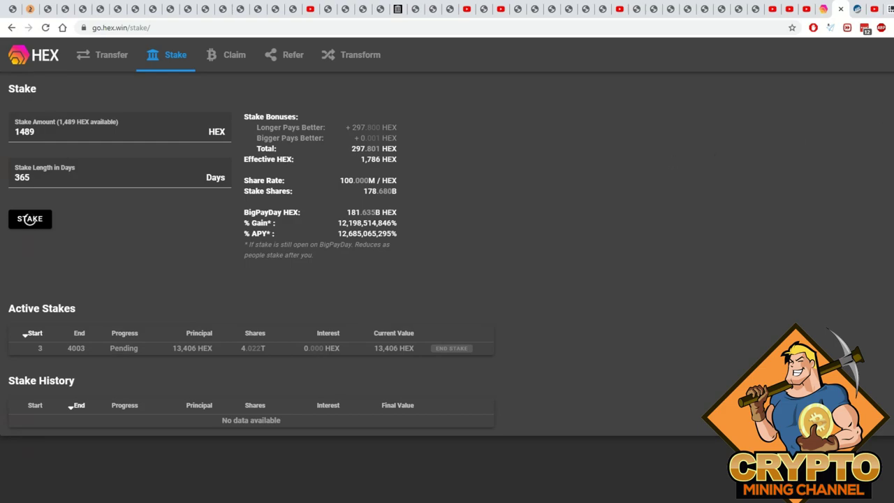
{"action": "left_click", "coordinate": [830, 28]}
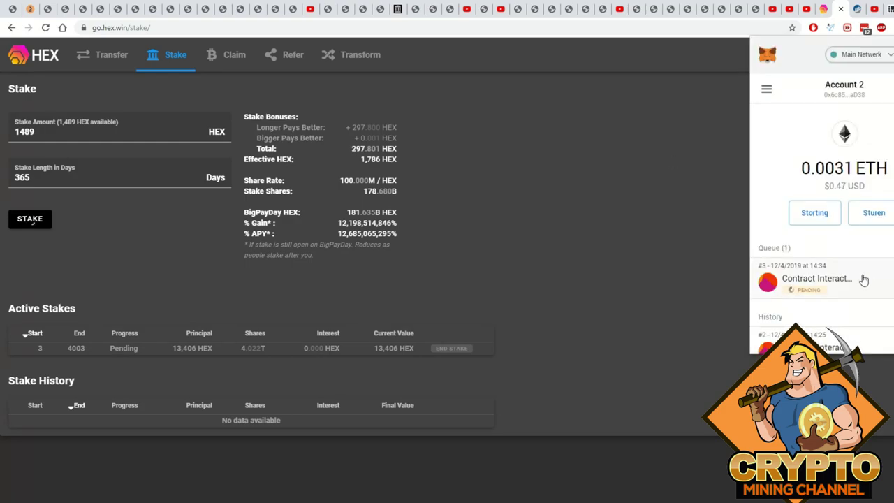
{"action": "left_click", "coordinate": [863, 279]}
- Copy the sender address from the pending transaction and open Etherscan in a new tab
{"action": "scroll", "coordinate": [862, 287], "scroll_direction": "down", "scroll_amount": 1}
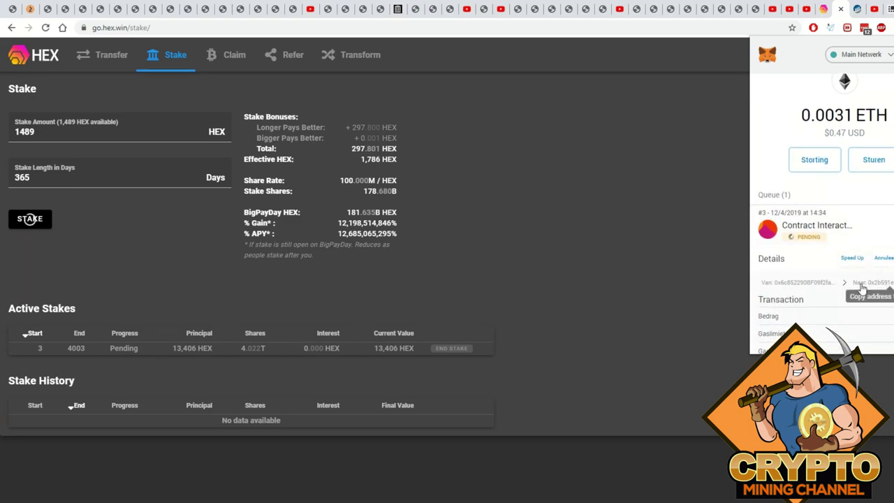
{"action": "left_click", "coordinate": [798, 286]}
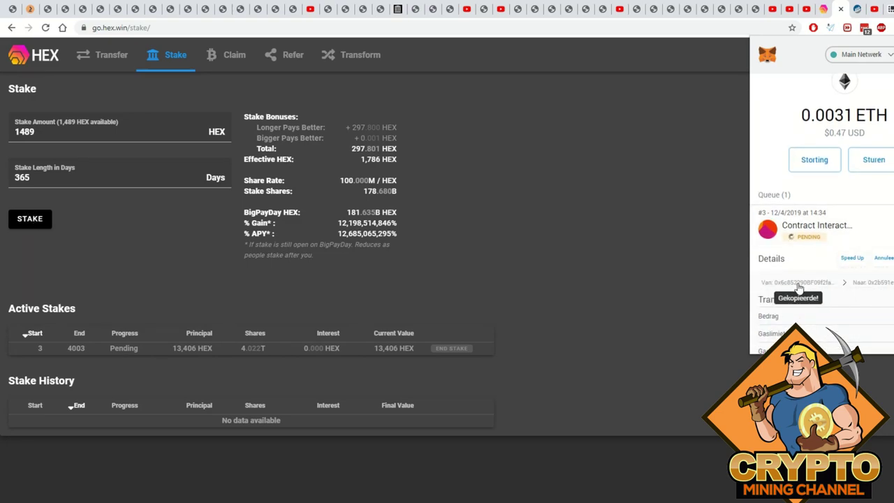
{"action": "left_click", "coordinate": [798, 287]}
{"action": "left_click", "coordinate": [695, 52]}
- Search Etherscan for the copied sender address to show the pending stake transaction
{"action": "key", "text": "ctrl+v"}
{"action": "key", "text": "Return"}
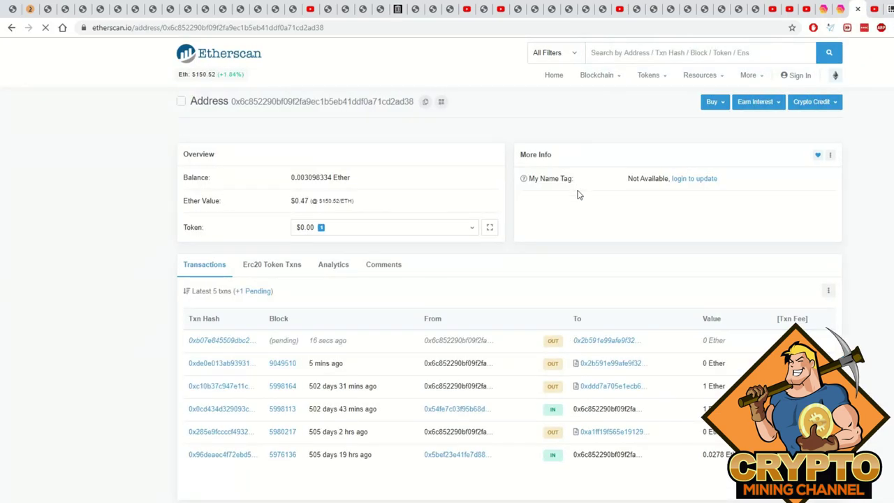